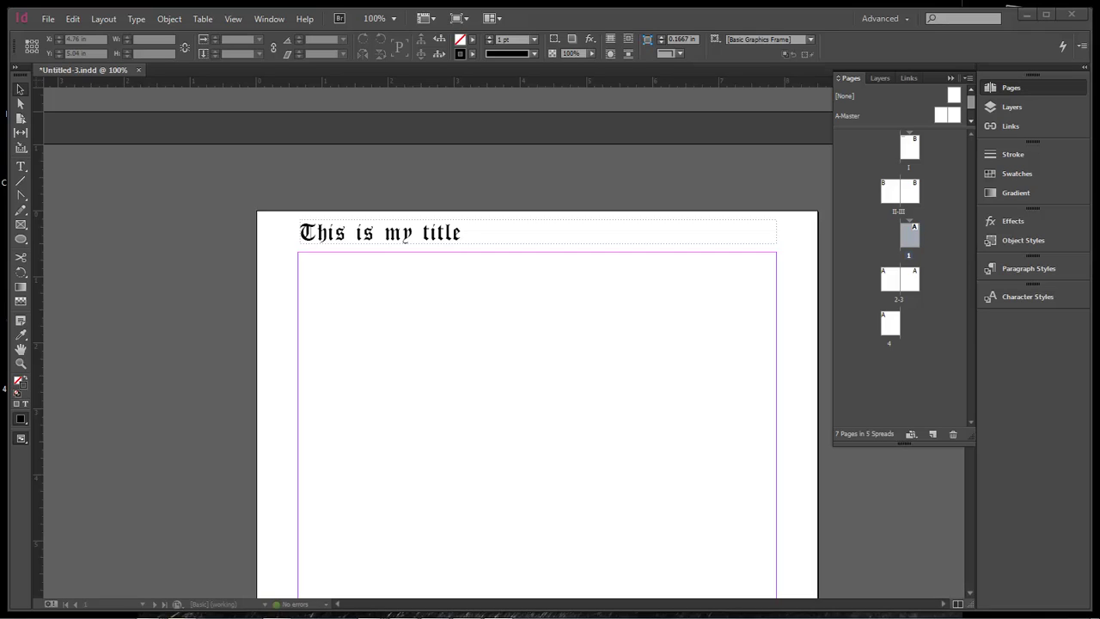
# Load Lesson #4.docx from the Learning folder through File > Place.
pyautogui.click(46, 19)
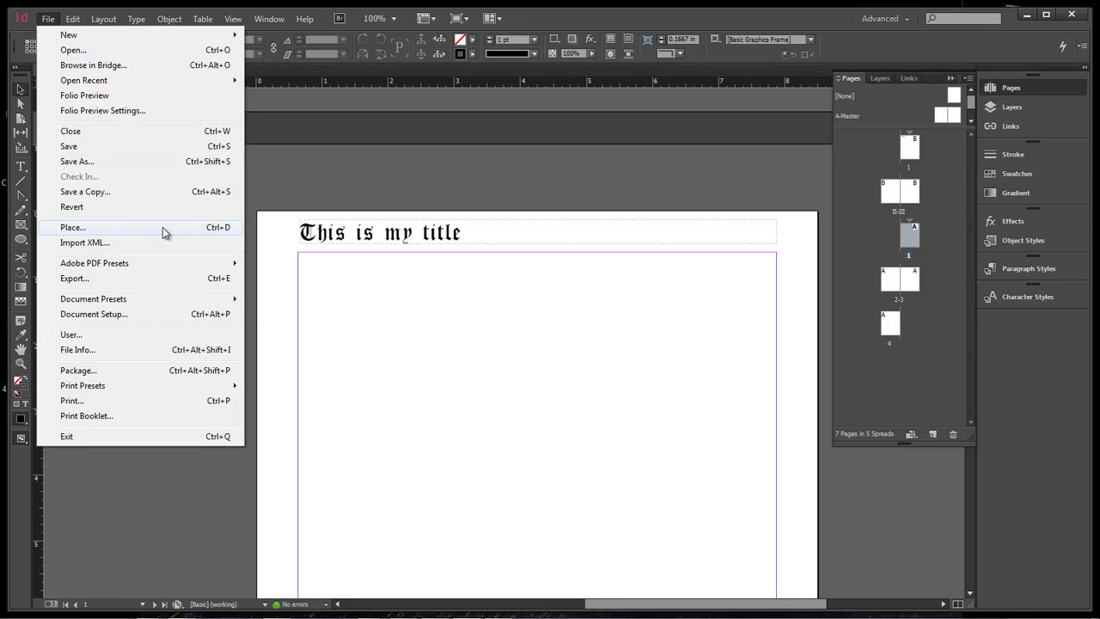
pyautogui.click(102, 229)
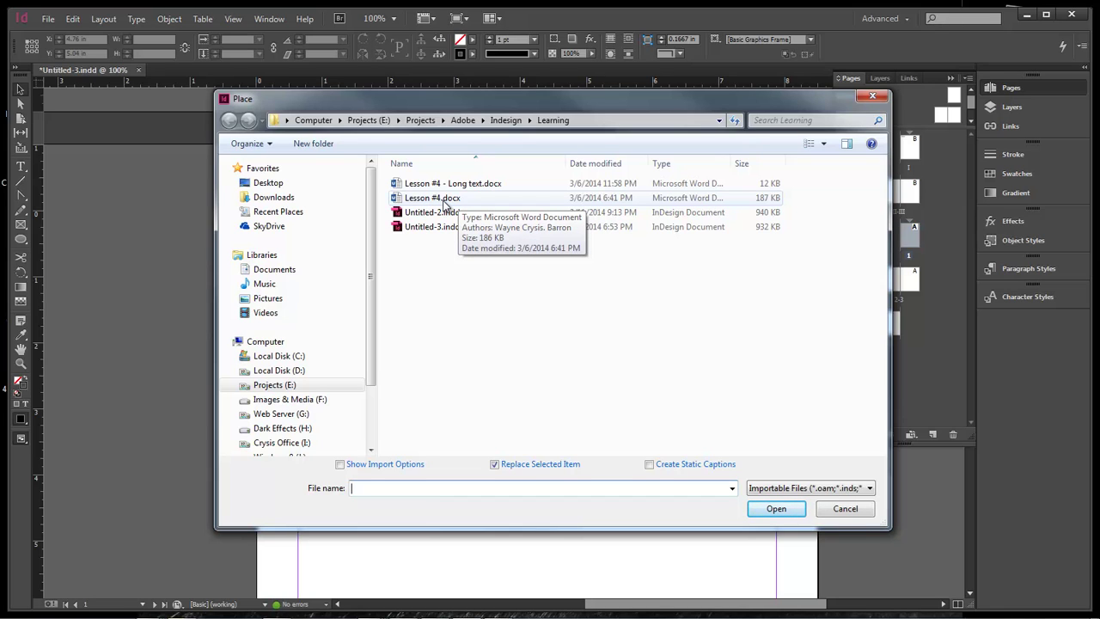
pyautogui.doubleClick(425, 205)
pyautogui.scroll(-5, 504, 270)
pyautogui.scroll(5, 503, 270)
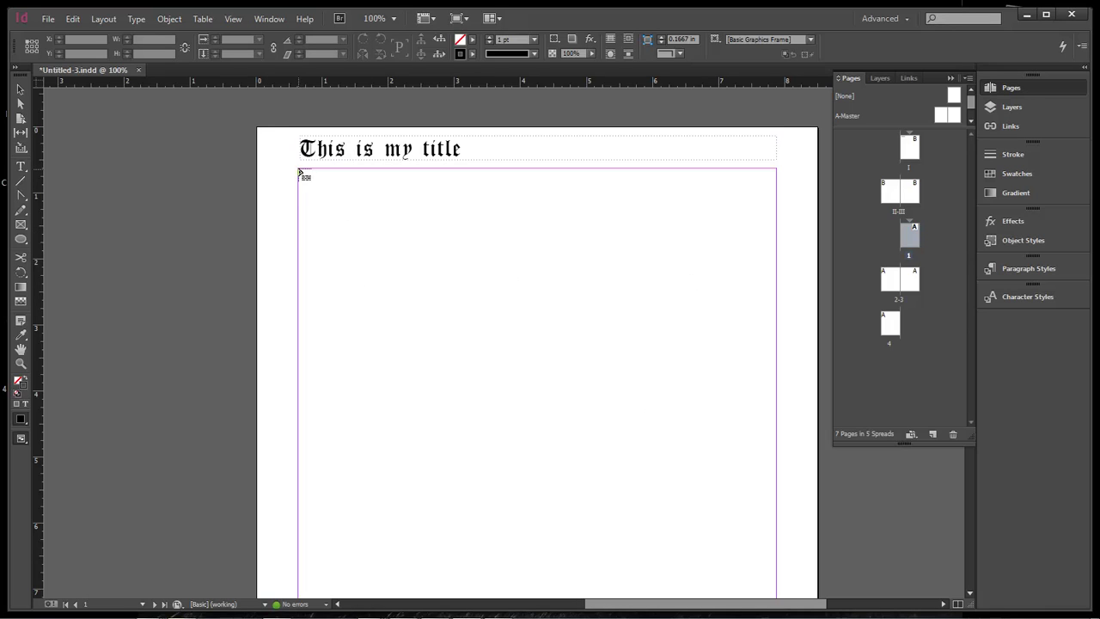
# Place the Lesson #4 animal table at page 1's top-left margin and shorten its frame to end below it.
pyautogui.click(301, 174)
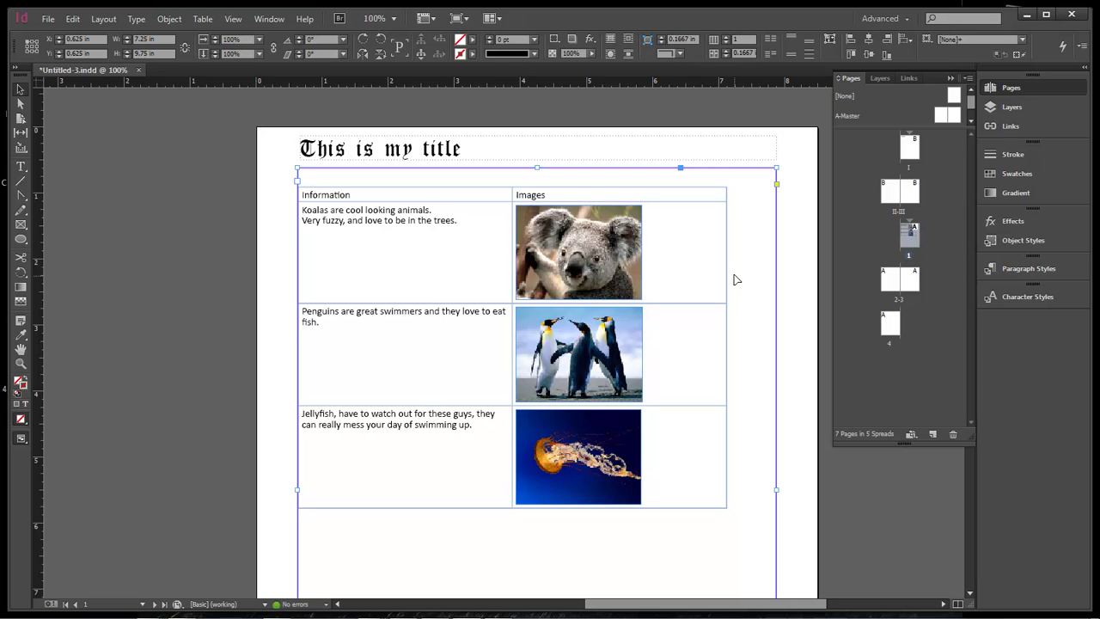
pyautogui.scroll(-5, 430, 301)
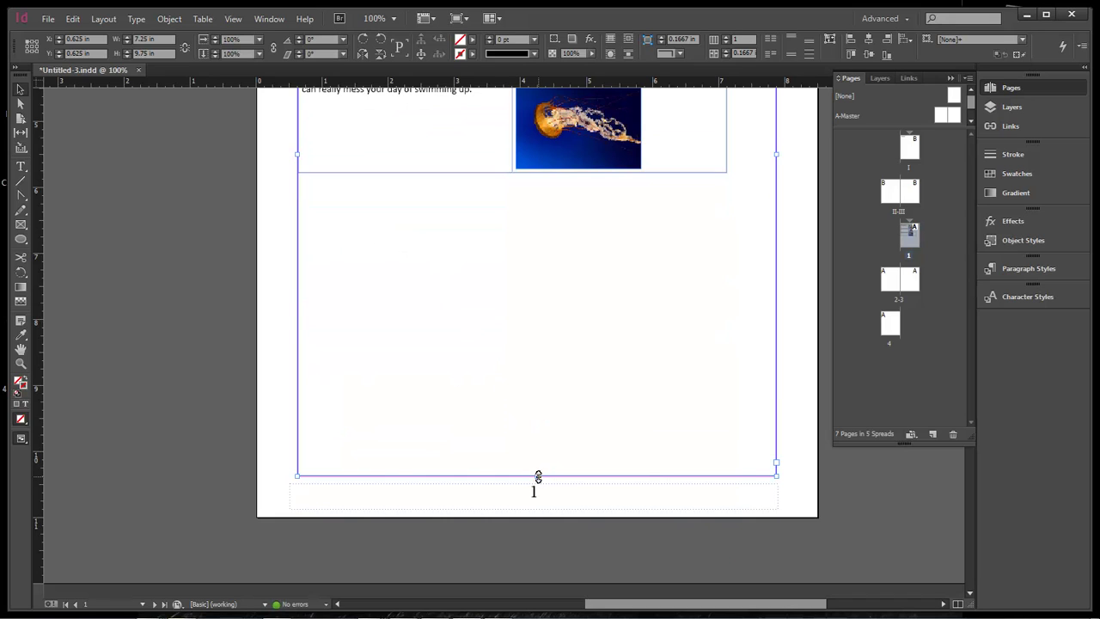
pyautogui.moveTo(536, 476); pyautogui.dragTo(545, 180)
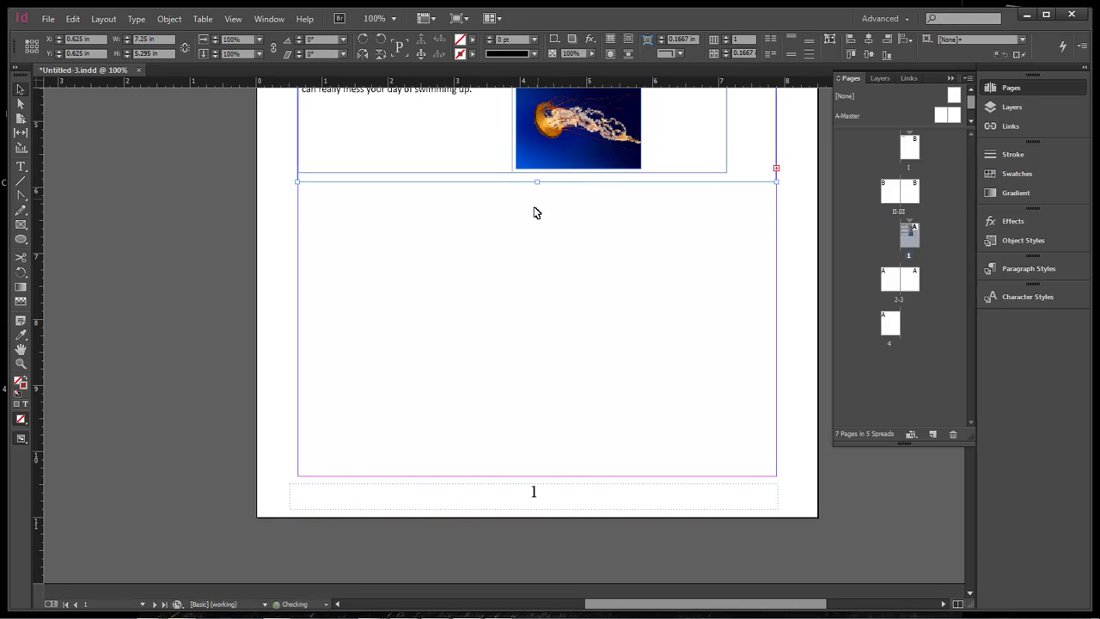
pyautogui.click(508, 280)
pyautogui.scroll(2, 494, 292)
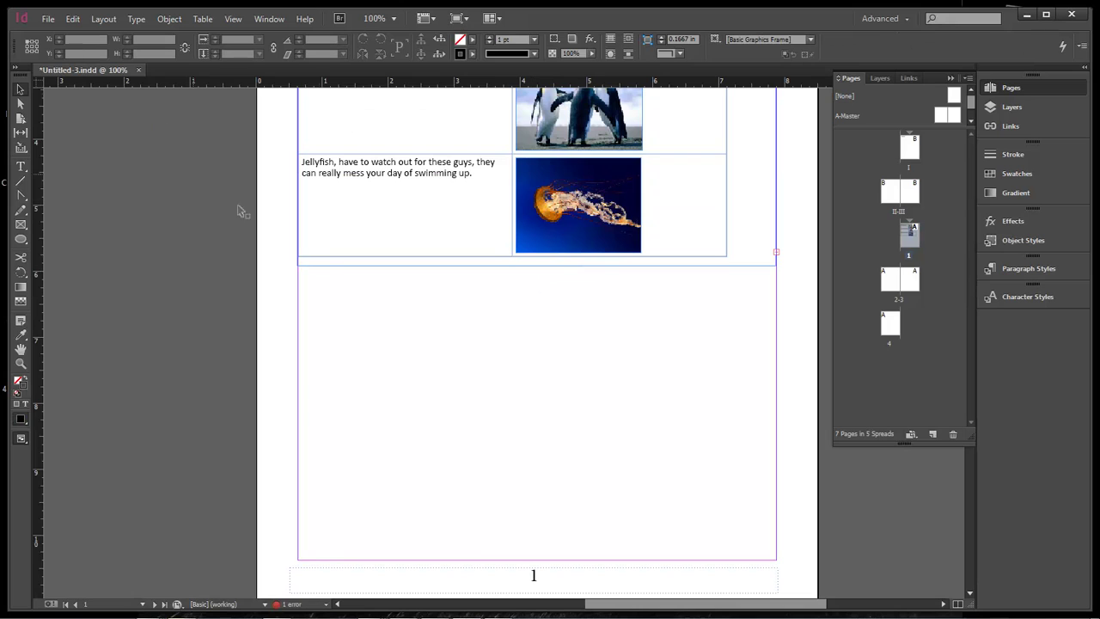
# Load Desert.jpg from Pictures > Sample Pictures for placing.
pyautogui.hotkey('ctrl', 'd')
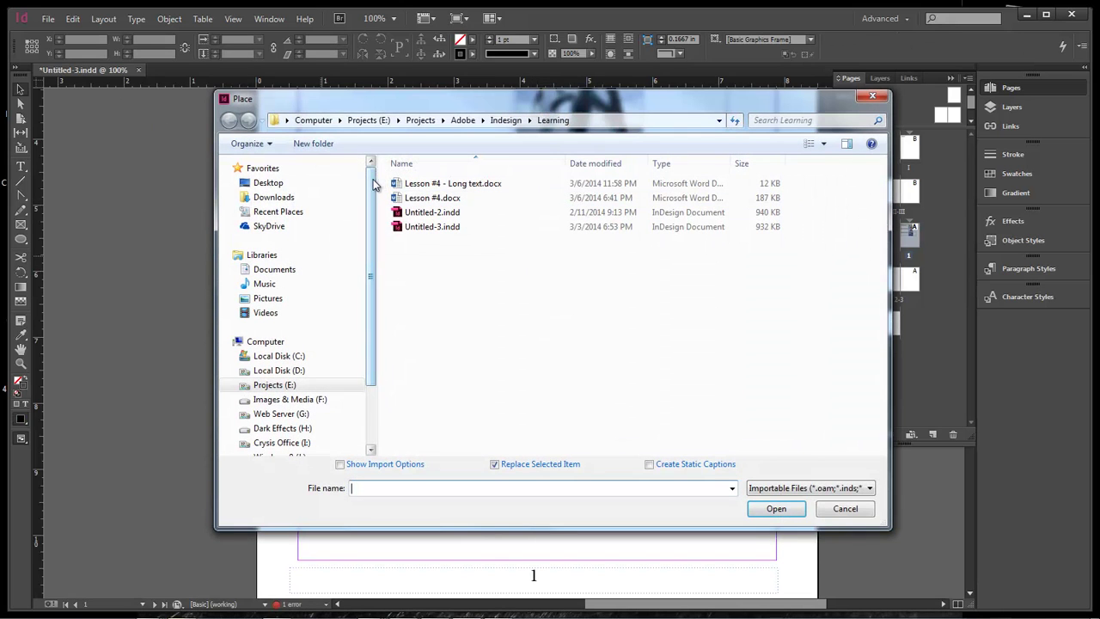
pyautogui.scroll(-1, 375, 215)
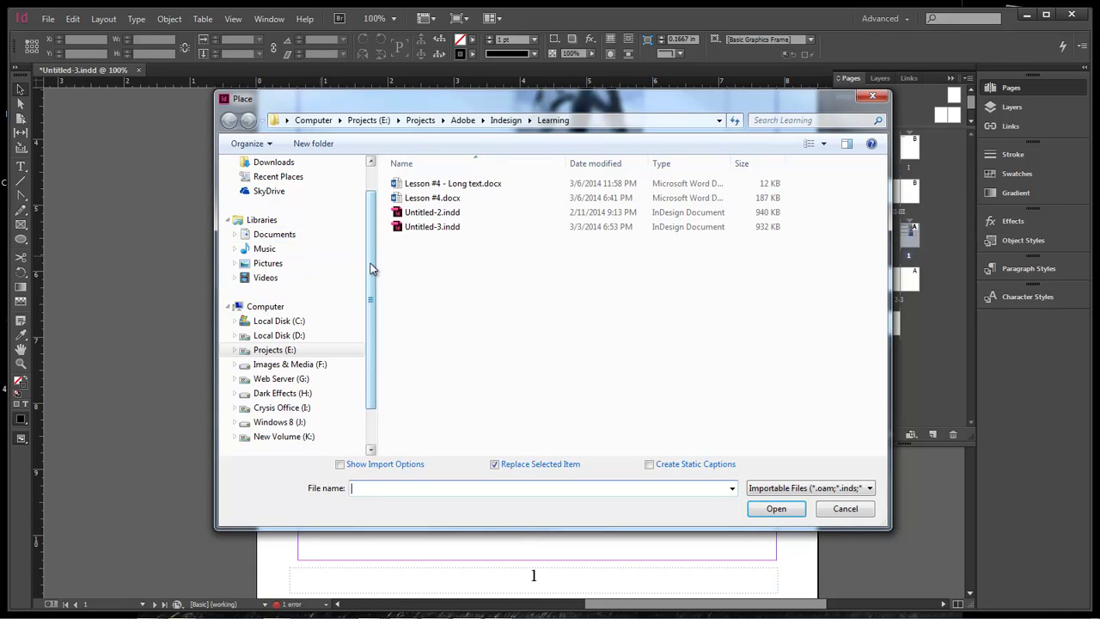
pyautogui.scroll(1, 374, 266)
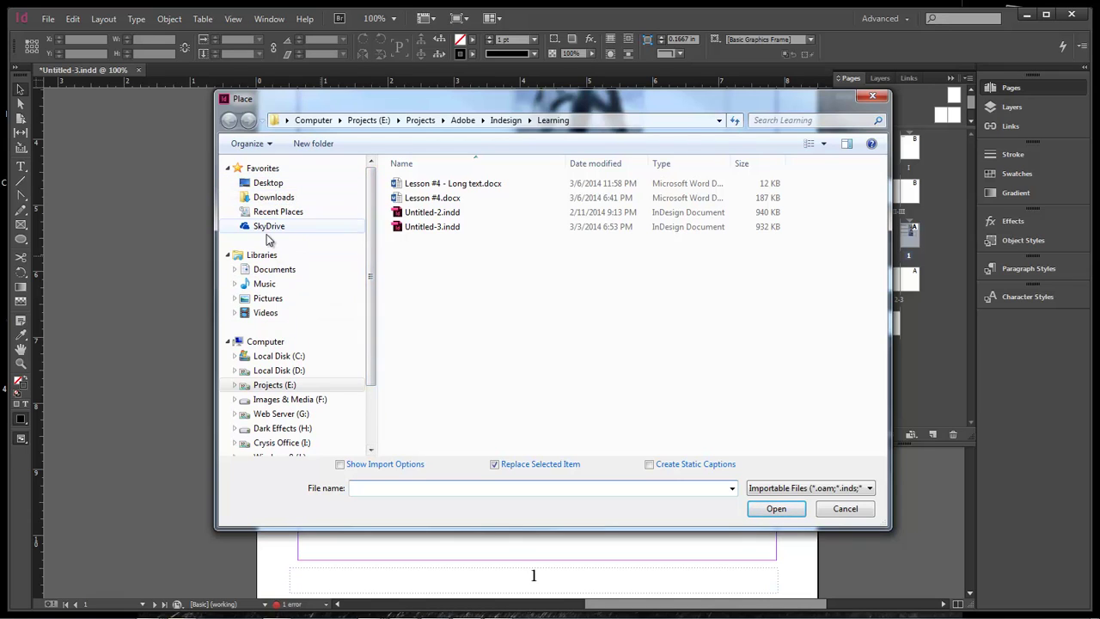
pyautogui.click(265, 298)
pyautogui.doubleClick(430, 227)
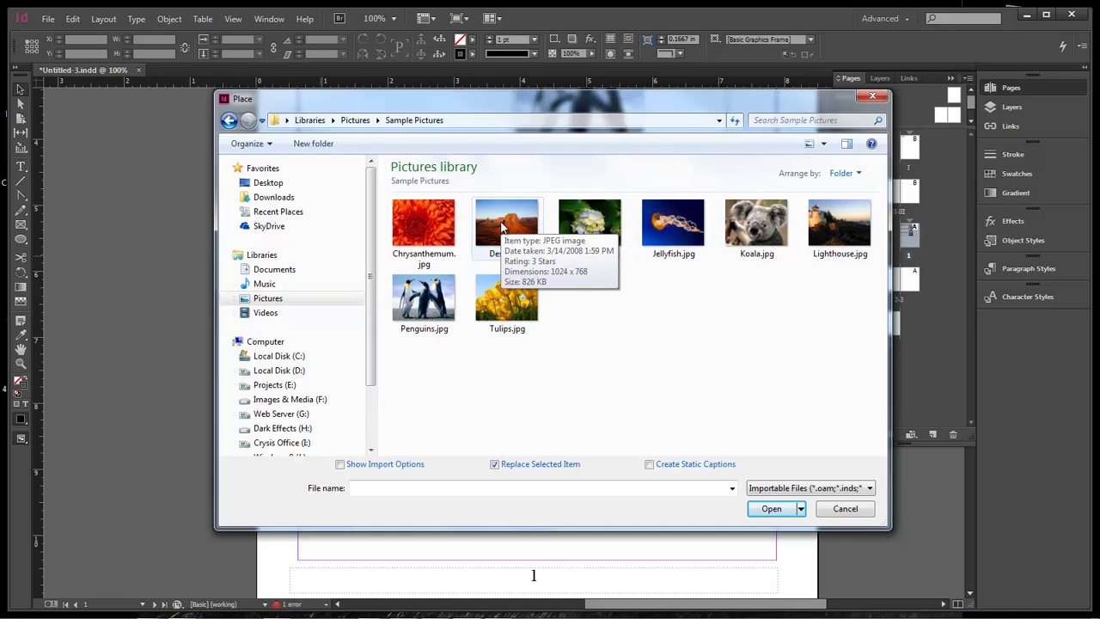
pyautogui.doubleClick(506, 222)
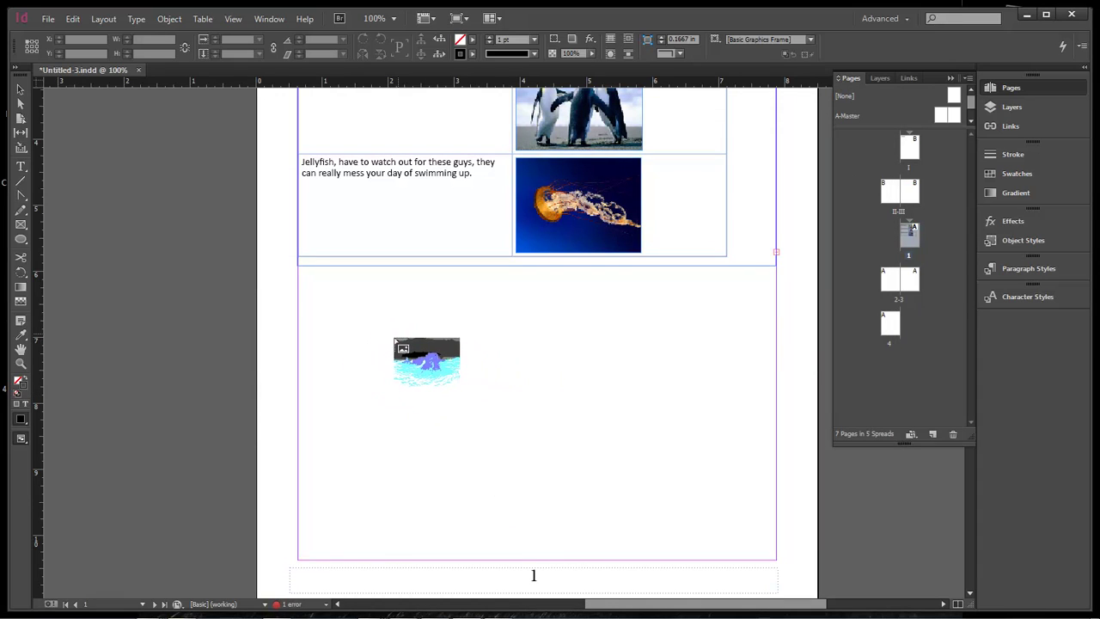
pyautogui.click(414, 341)
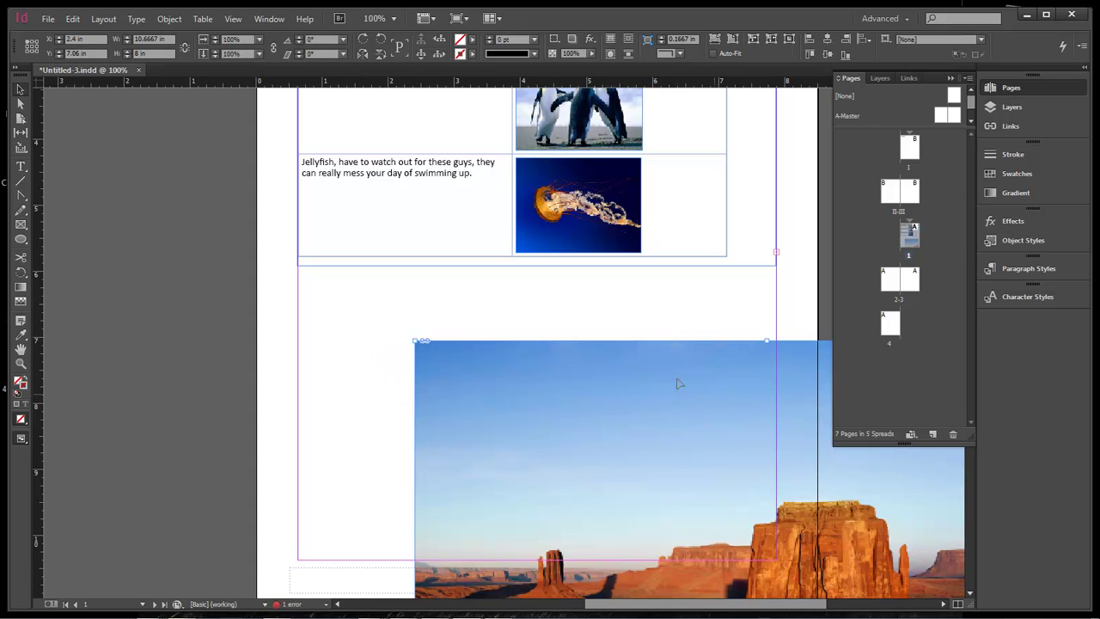
pyautogui.scroll(-5, 666, 378)
pyautogui.scroll(2, 663, 373)
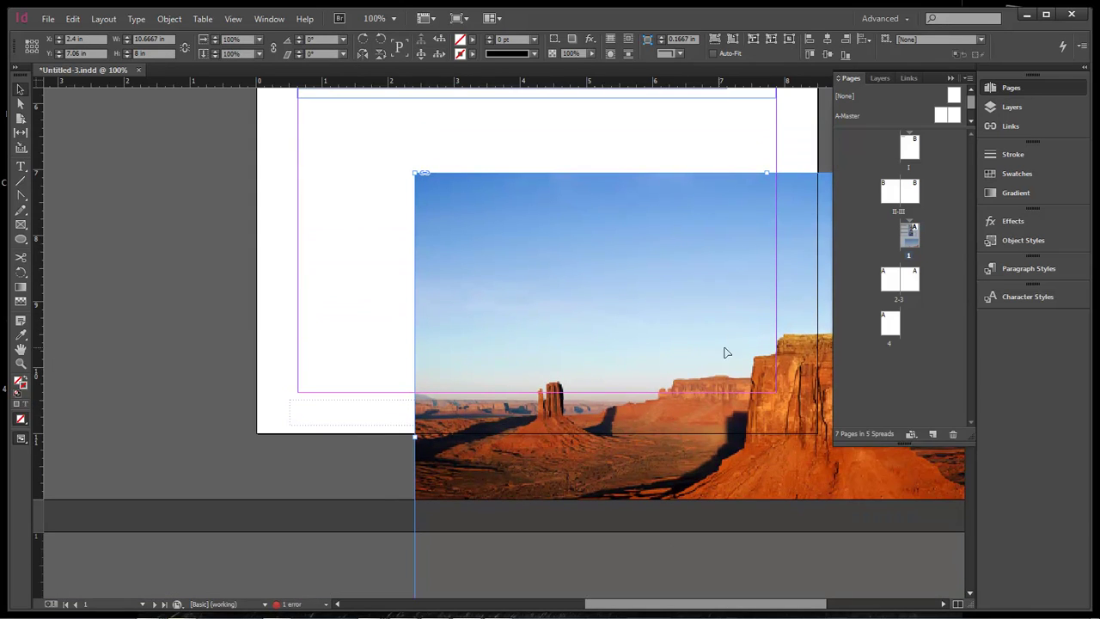
pyautogui.hotkey('ctrl', 'z')
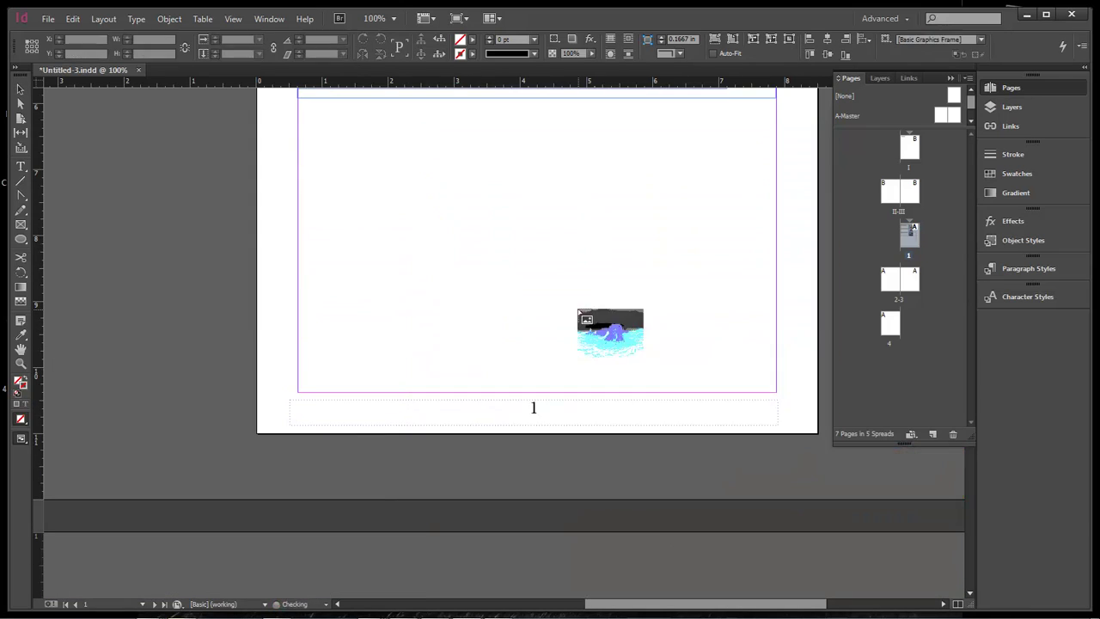
pyautogui.scroll(2, 473, 308)
pyautogui.scroll(2, 472, 307)
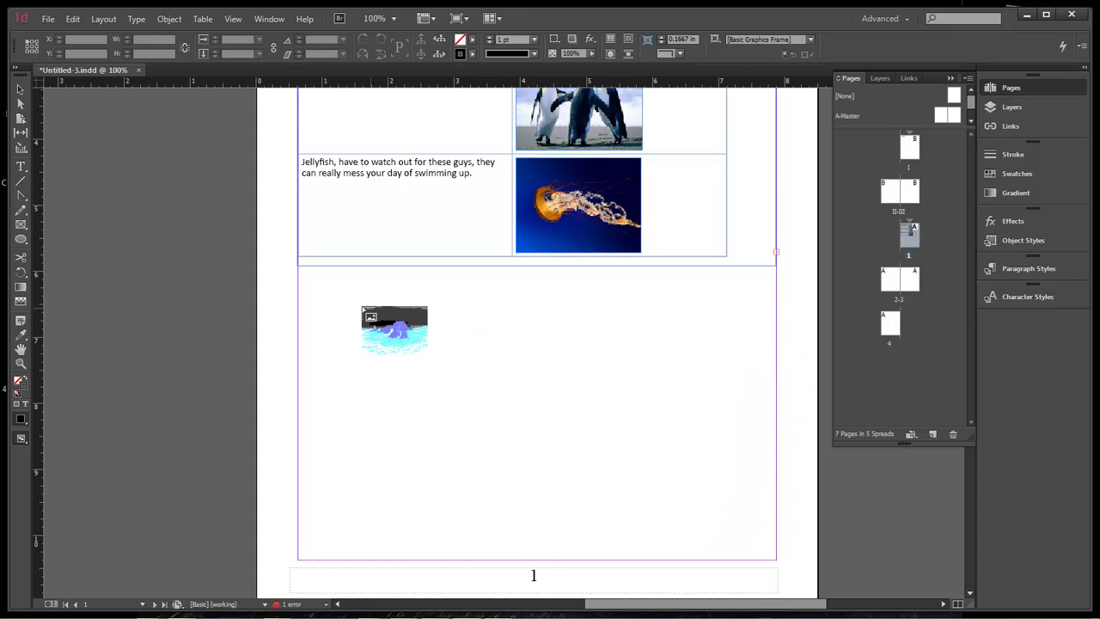
# Draw Desert.jpg as a smaller frame below the table, centred horizontally on page 1.
pyautogui.moveTo(313, 280); pyautogui.dragTo(671, 496)
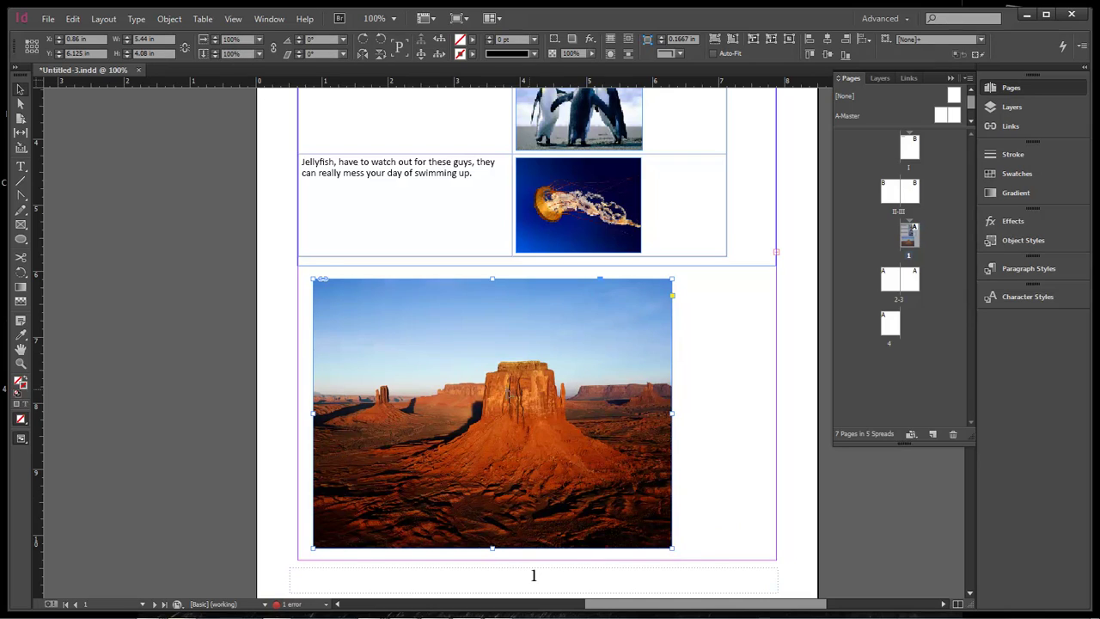
pyautogui.moveTo(524, 407); pyautogui.dragTo(580, 413)
# Narrow the table frame from its right side and shift it right to centre it on page 1.
pyautogui.click(747, 361)
pyautogui.scroll(5, 746, 363)
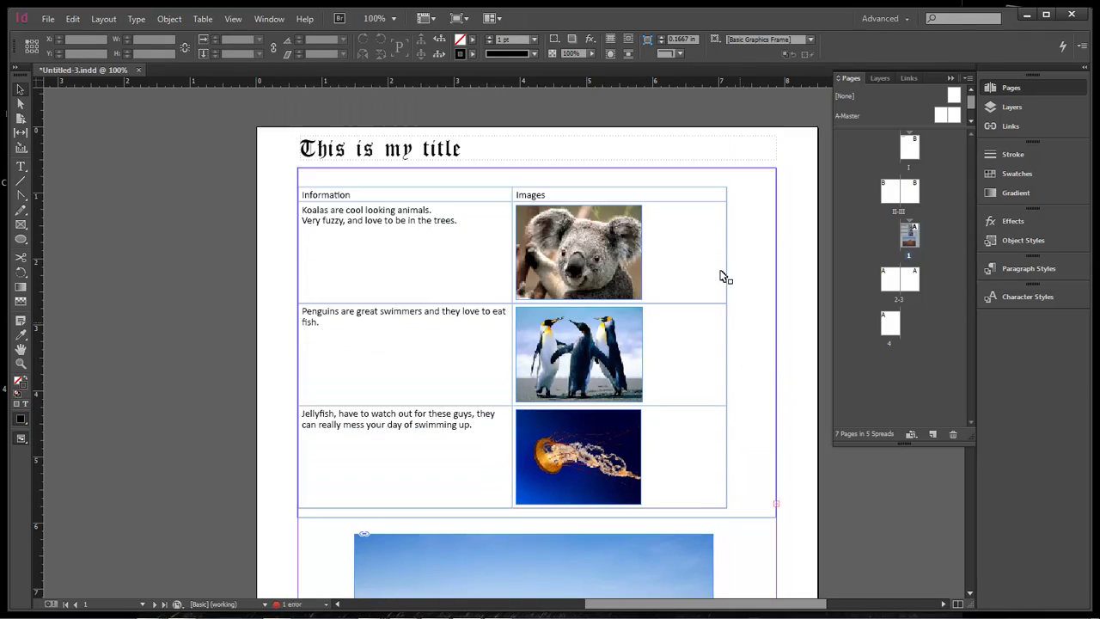
pyautogui.click(692, 418)
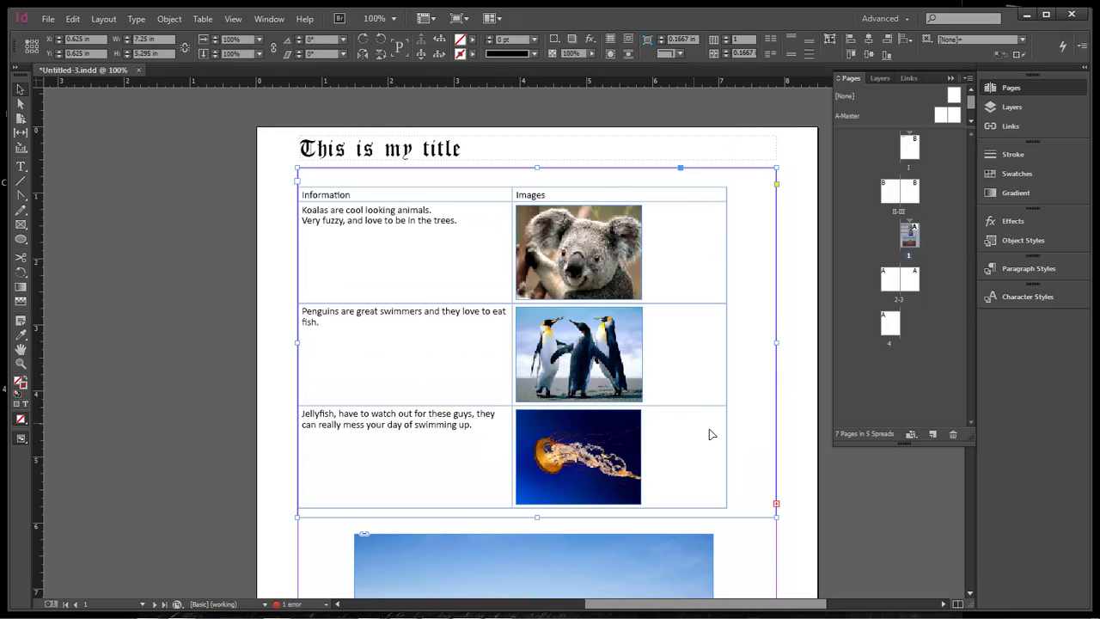
pyautogui.moveTo(776, 342); pyautogui.dragTo(734, 342)
pyautogui.moveTo(495, 352); pyautogui.dragTo(518, 353)
# Deselect the table and scroll down to the pages 2–3 spread.
pyautogui.click(754, 544)
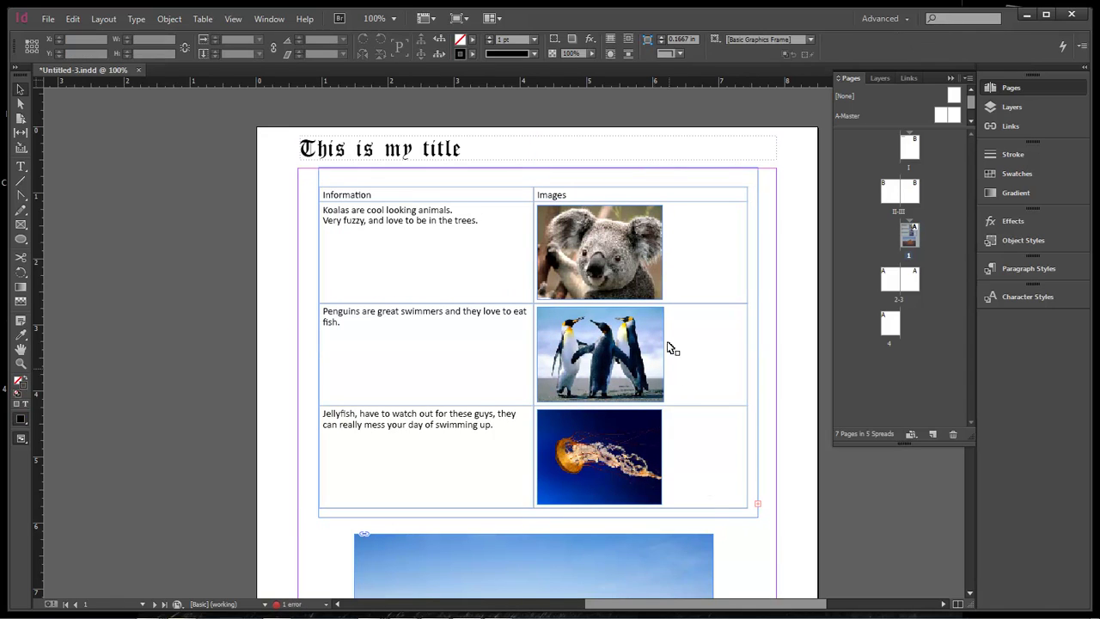
pyautogui.scroll(-5, 496, 449)
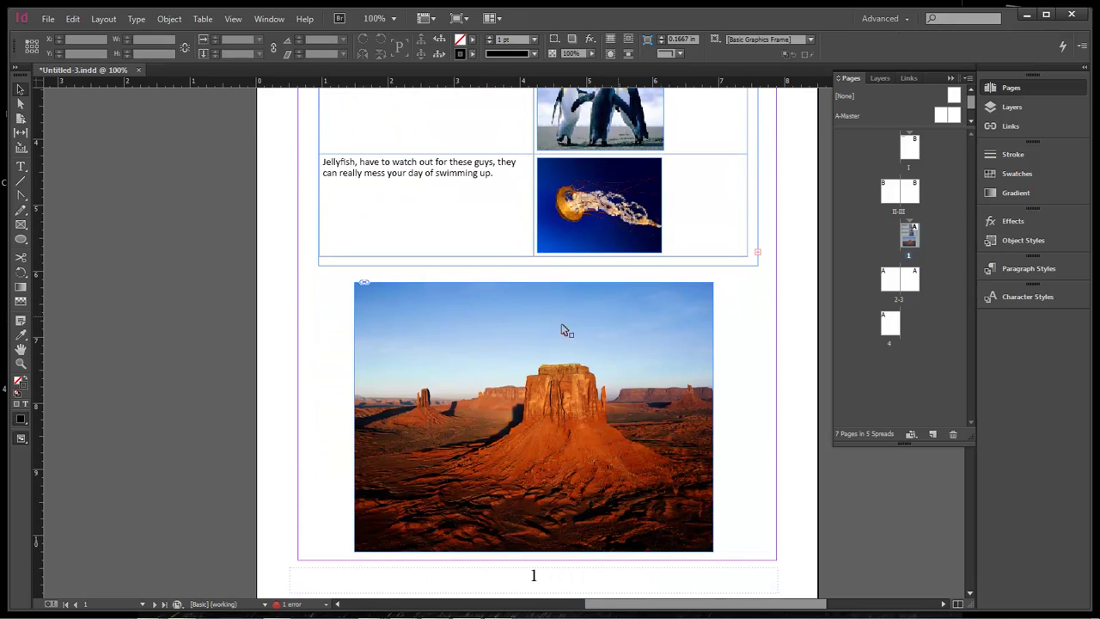
pyautogui.scroll(-10, 616, 451)
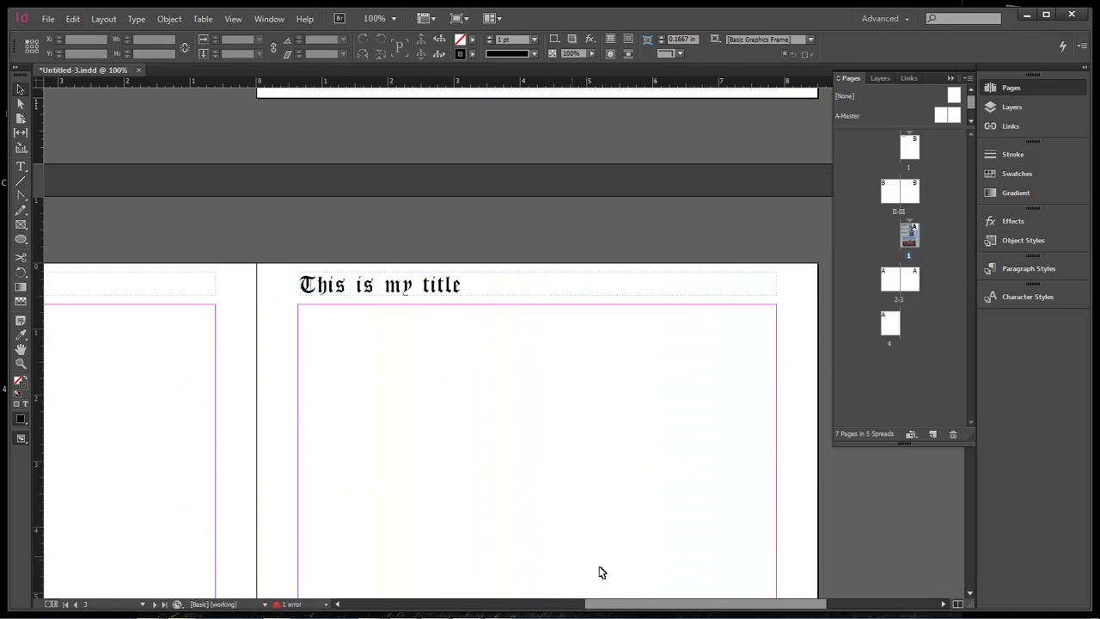
# Select the pages 2–3 spread in the Pages panel.
pyautogui.moveTo(640, 608); pyautogui.dragTo(557, 608)
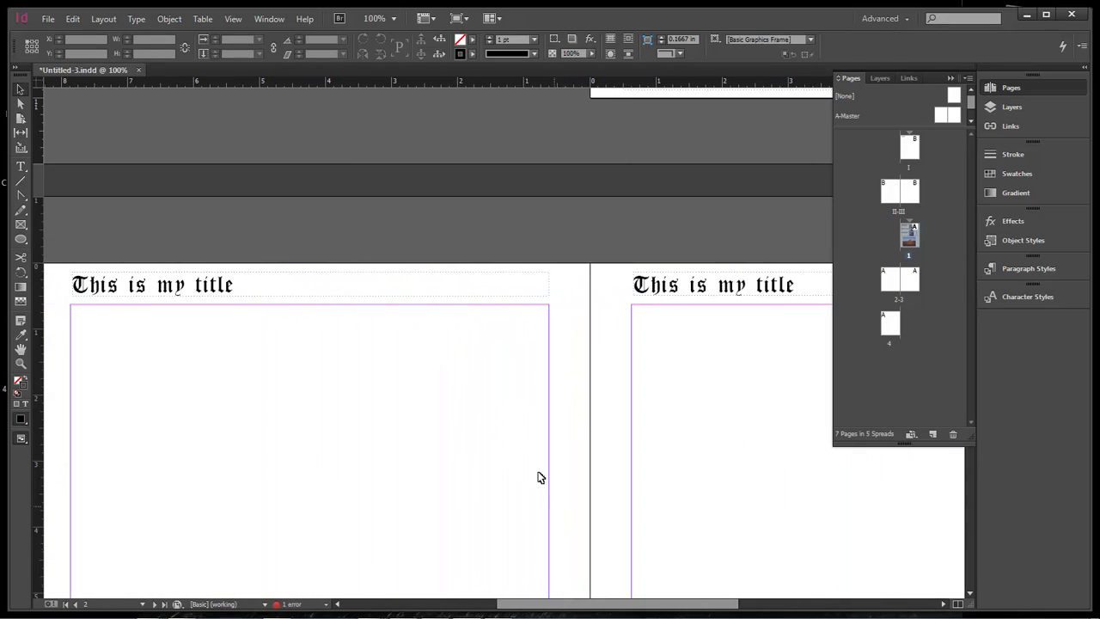
pyautogui.scroll(-2, 517, 465)
pyautogui.scroll(2, 517, 465)
pyautogui.click(151, 376)
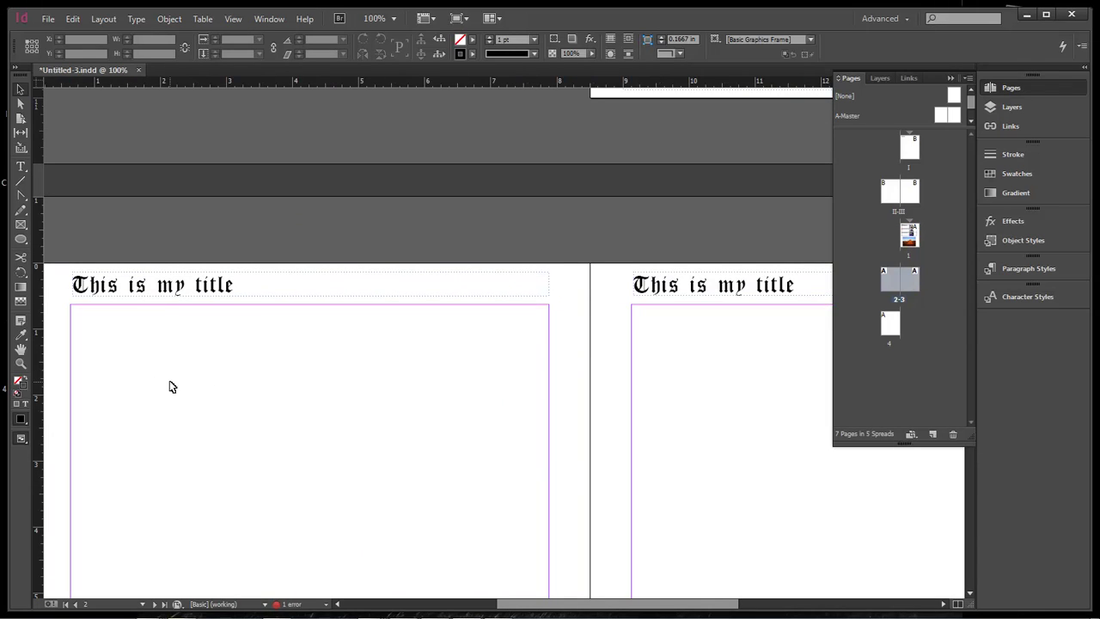
# Load Lesson #4 - Long text.docx from Projects > Adobe > Indesign > Learning for placing.
pyautogui.hotkey('ctrl', 'd')
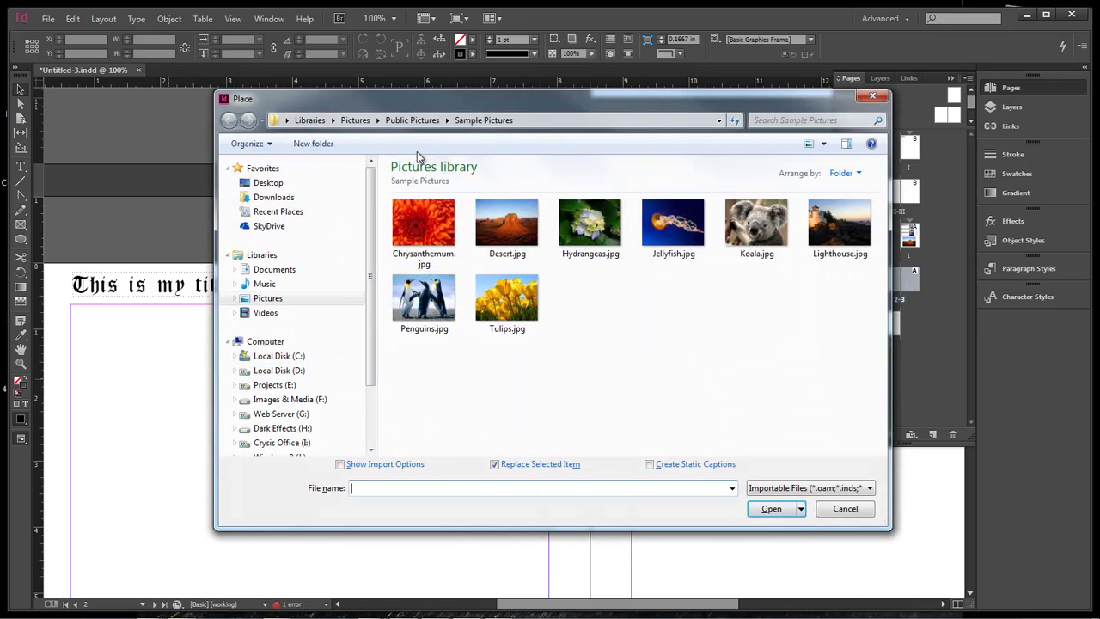
pyautogui.click(277, 385)
pyautogui.doubleClick(417, 270)
pyautogui.doubleClick(418, 199)
pyautogui.doubleClick(419, 243)
pyautogui.doubleClick(421, 198)
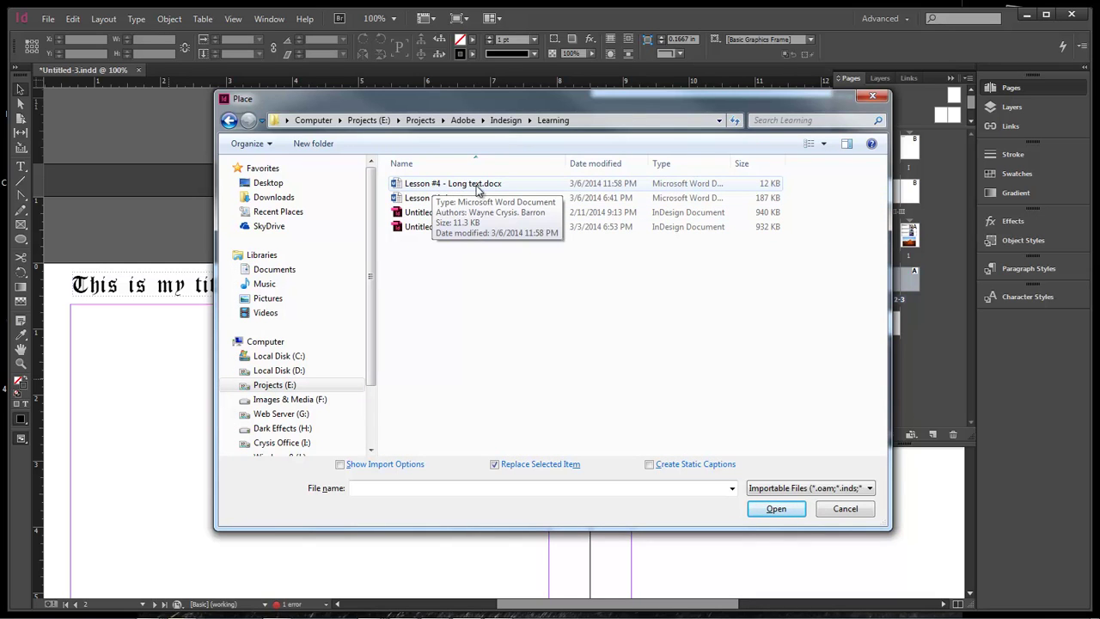
pyautogui.doubleClick(481, 186)
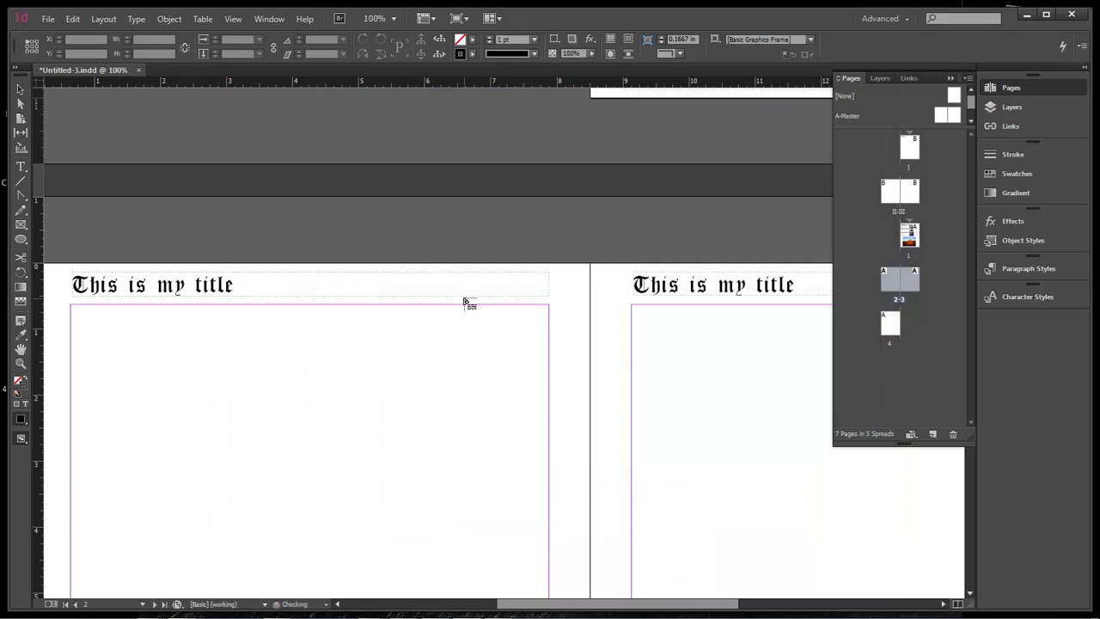
pyautogui.moveTo(560, 604)
pyautogui.mouseDown()
pyautogui.moveTo(461, 604)
pyautogui.moveTo(545, 593)
pyautogui.mouseUp()
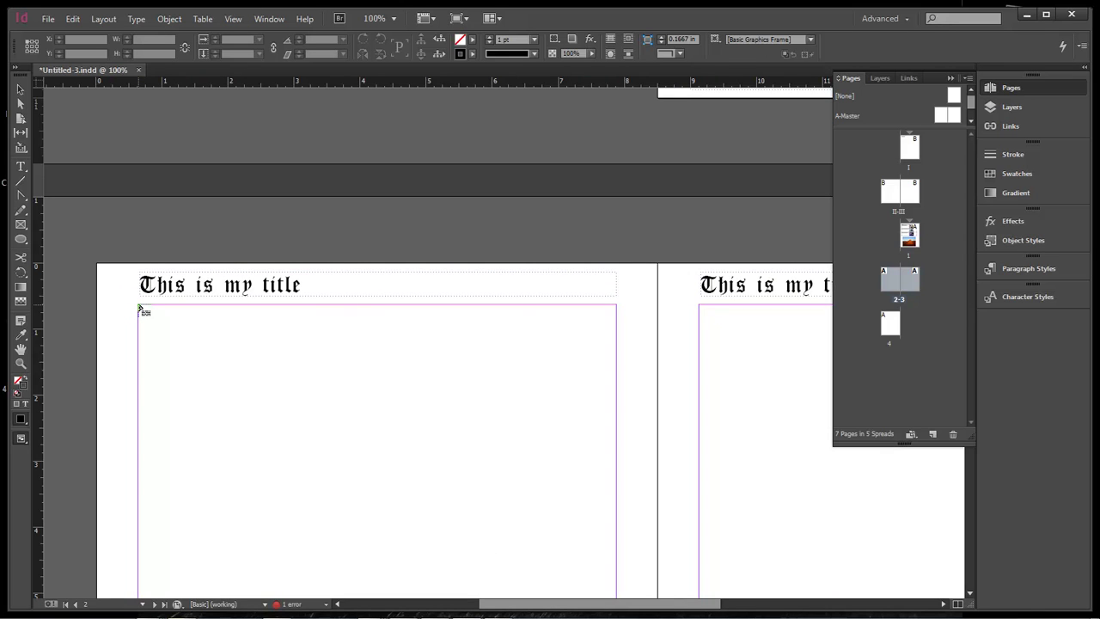
pyautogui.click(139, 311)
pyautogui.scroll(-3, 515, 324)
pyautogui.scroll(6, 495, 300)
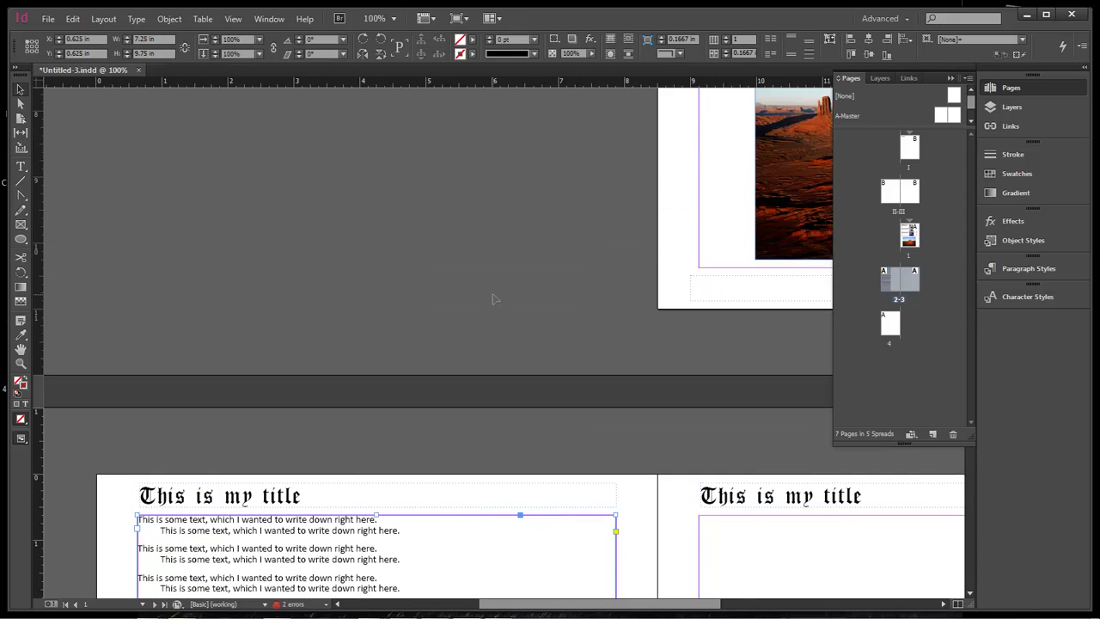
pyautogui.scroll(3, 494, 298)
pyautogui.scroll(-6, 494, 298)
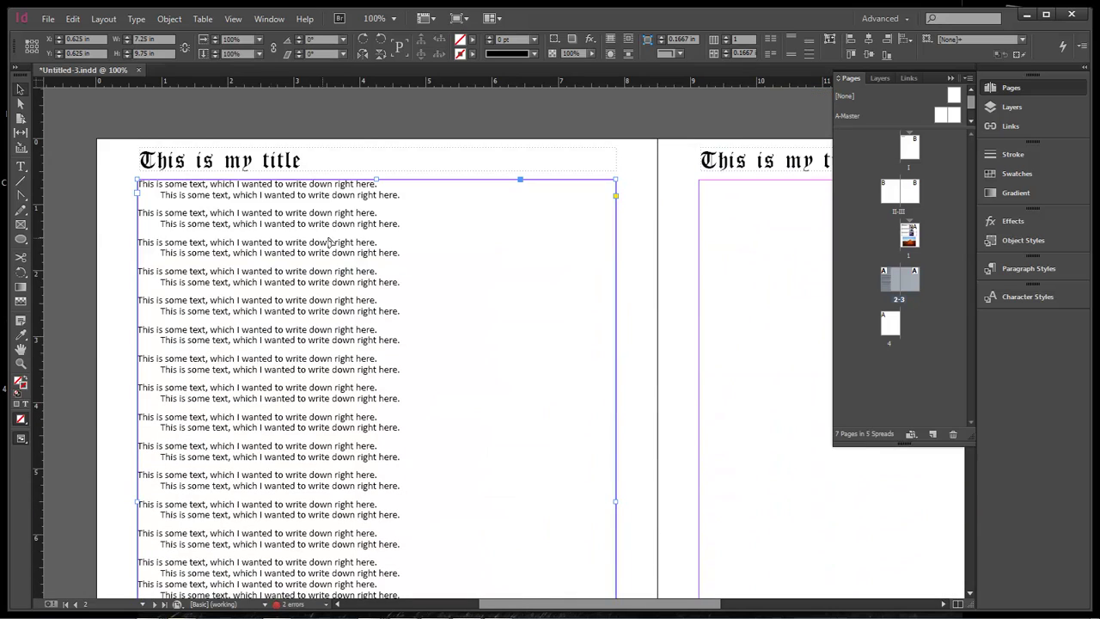
pyautogui.scroll(-3, 466, 295)
pyautogui.hotkey('ctrl', 'z')
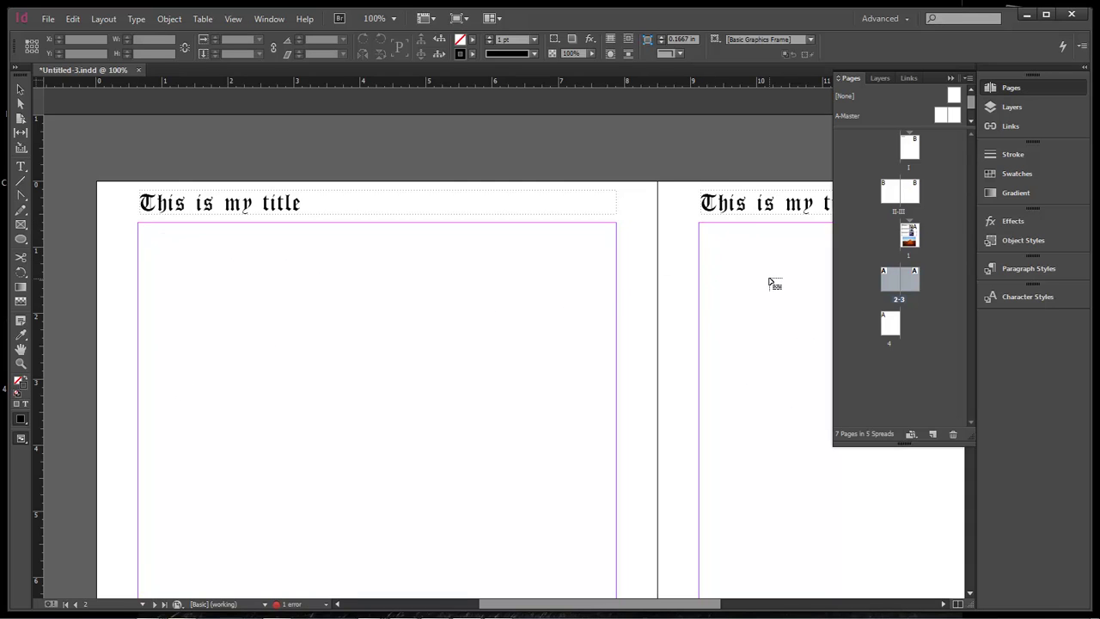
# Place the long text in the page 2 frame, then undo that placement.
pyautogui.click(140, 226)
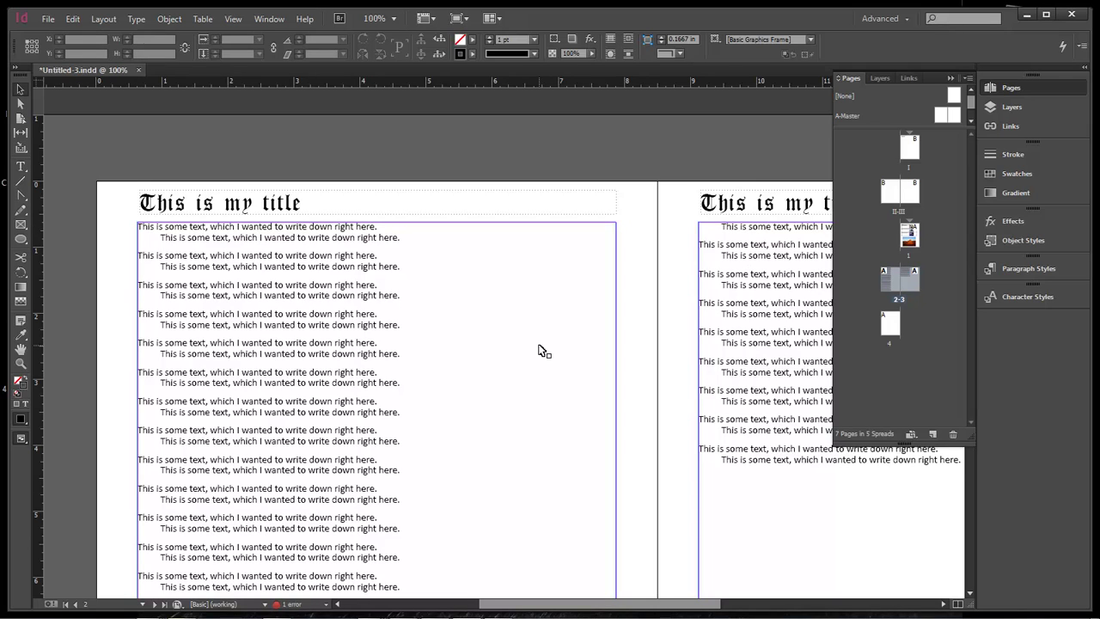
pyautogui.scroll(-5, 544, 351)
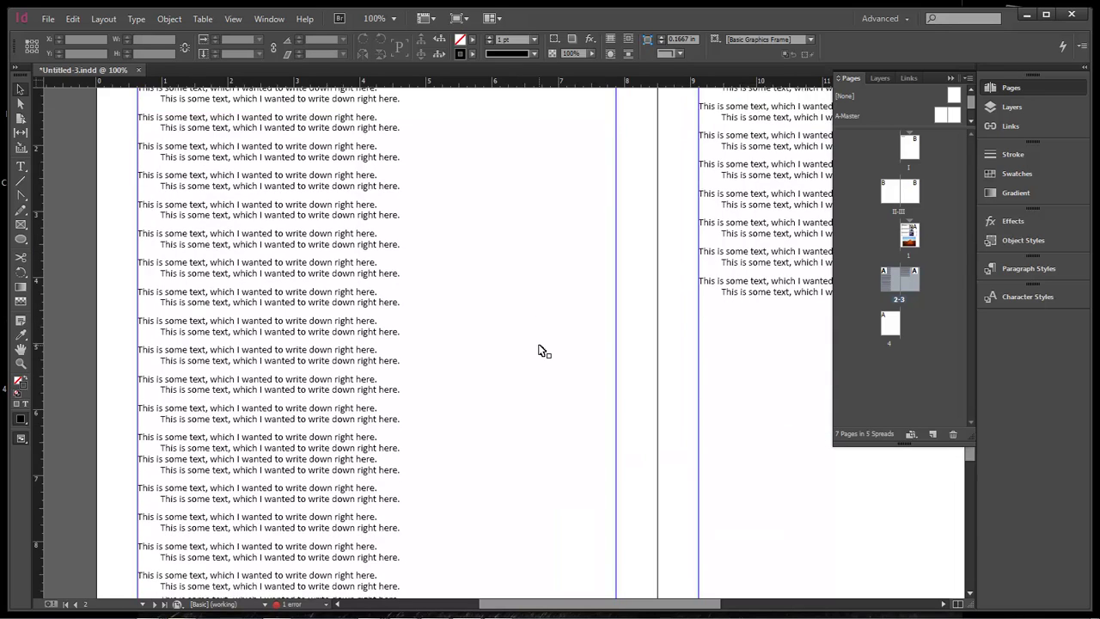
pyautogui.scroll(6, 542, 349)
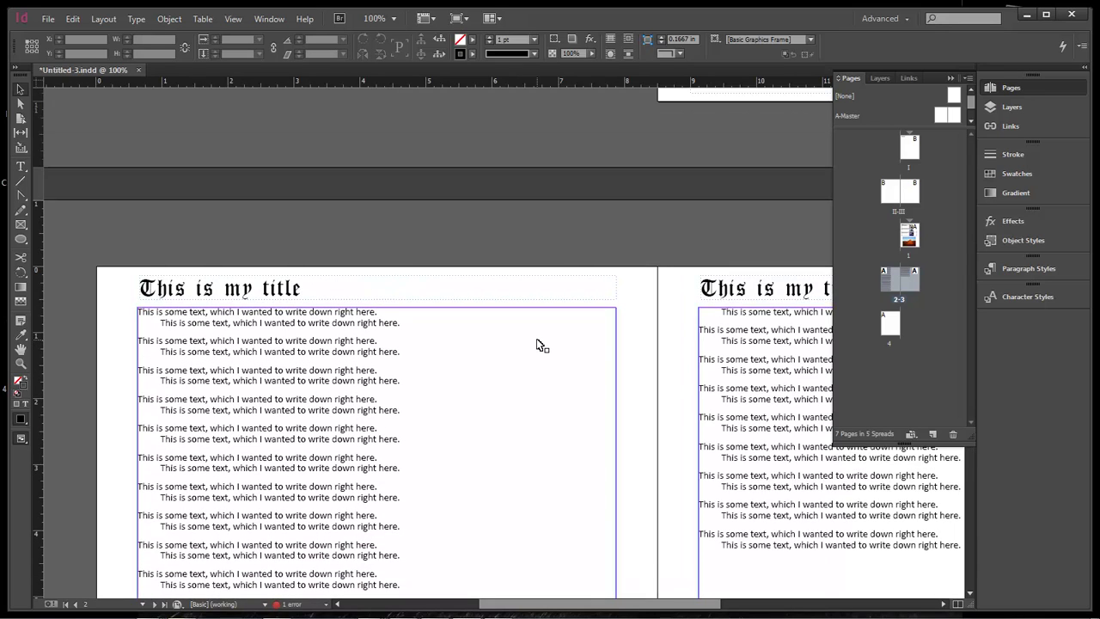
pyautogui.hotkey('ctrl', 'z')
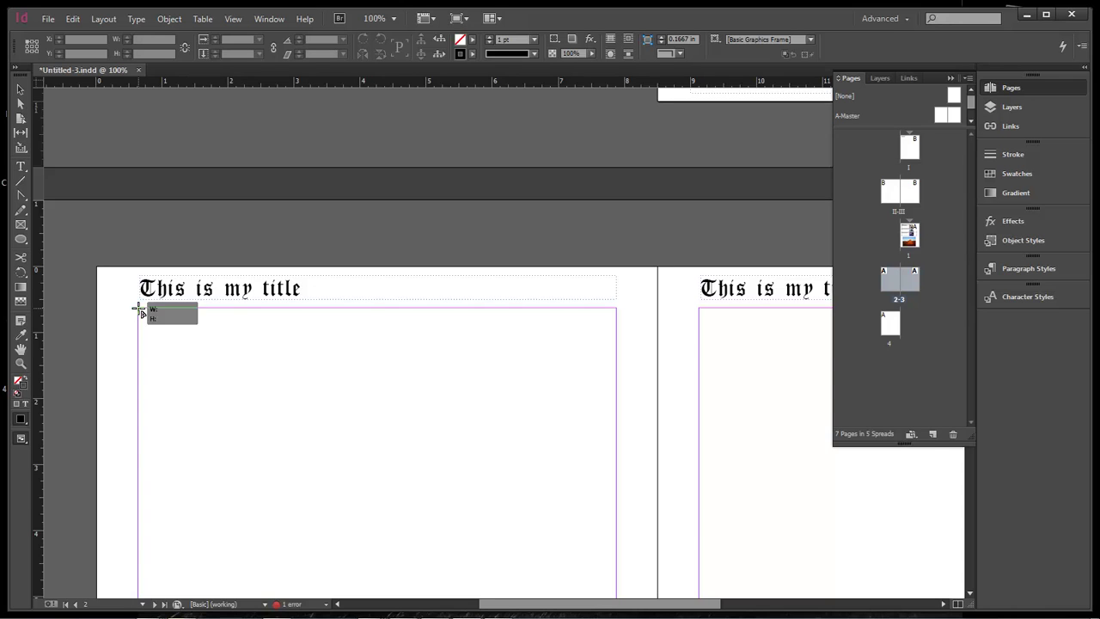
# Flow the long text through the frames on pages 2 and 3 and check the result.
pyautogui.click(141, 314)
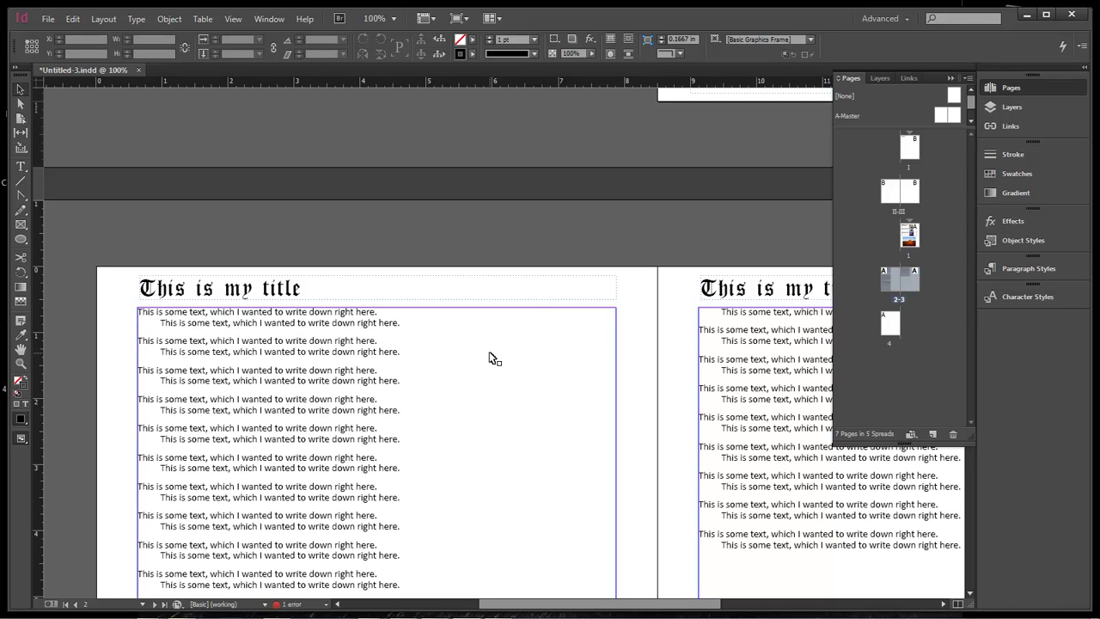
pyautogui.scroll(-6, 493, 356)
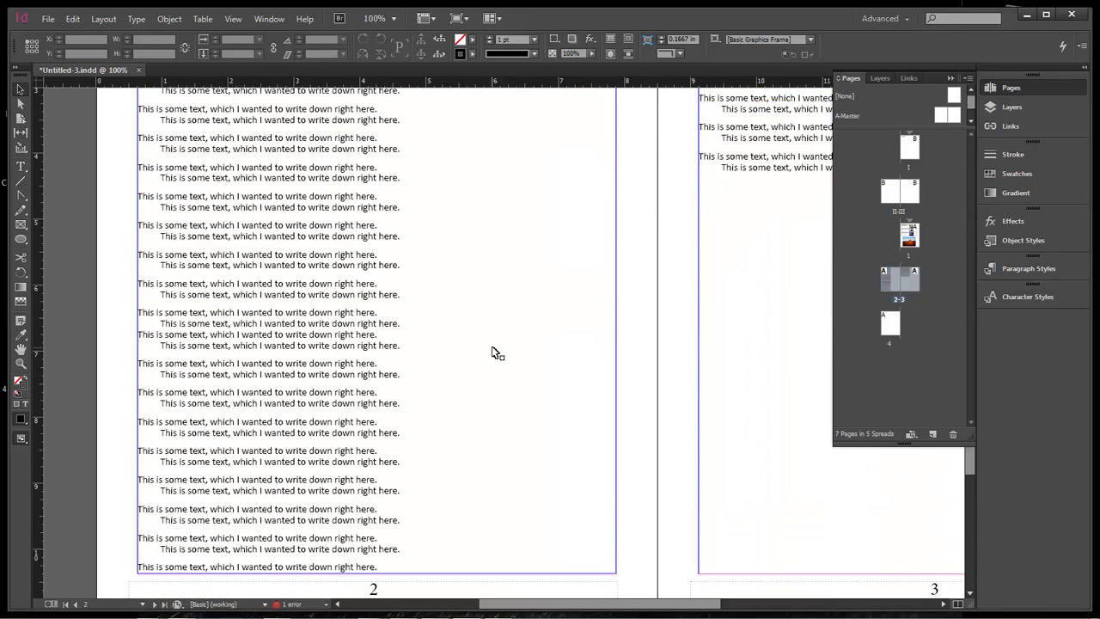
pyautogui.scroll(6, 494, 353)
pyautogui.scroll(-11, 494, 352)
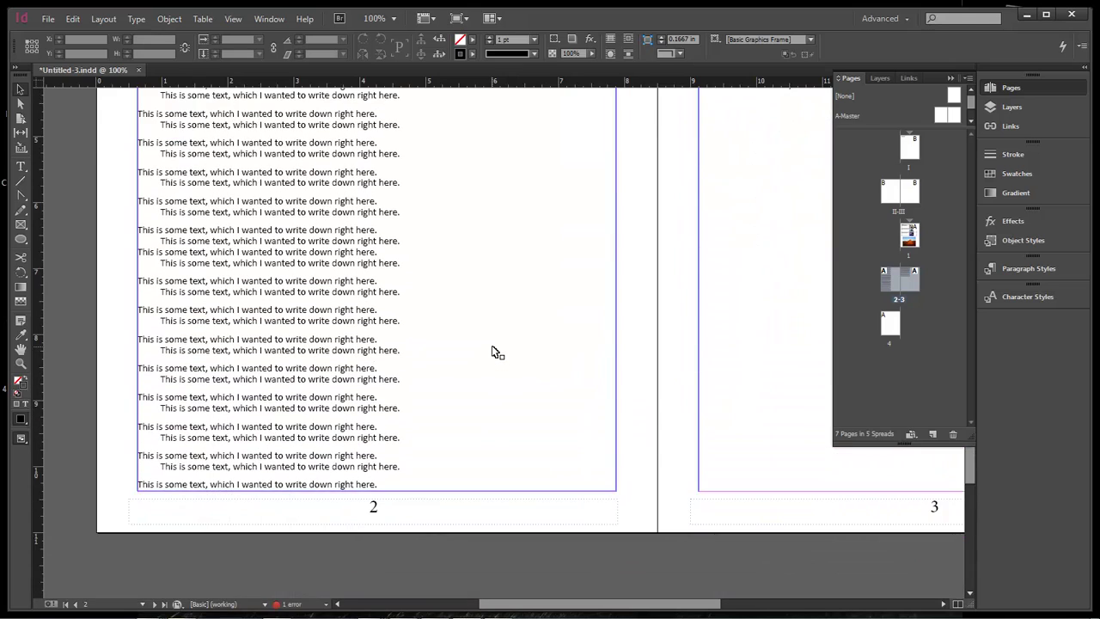
pyautogui.scroll(11, 495, 352)
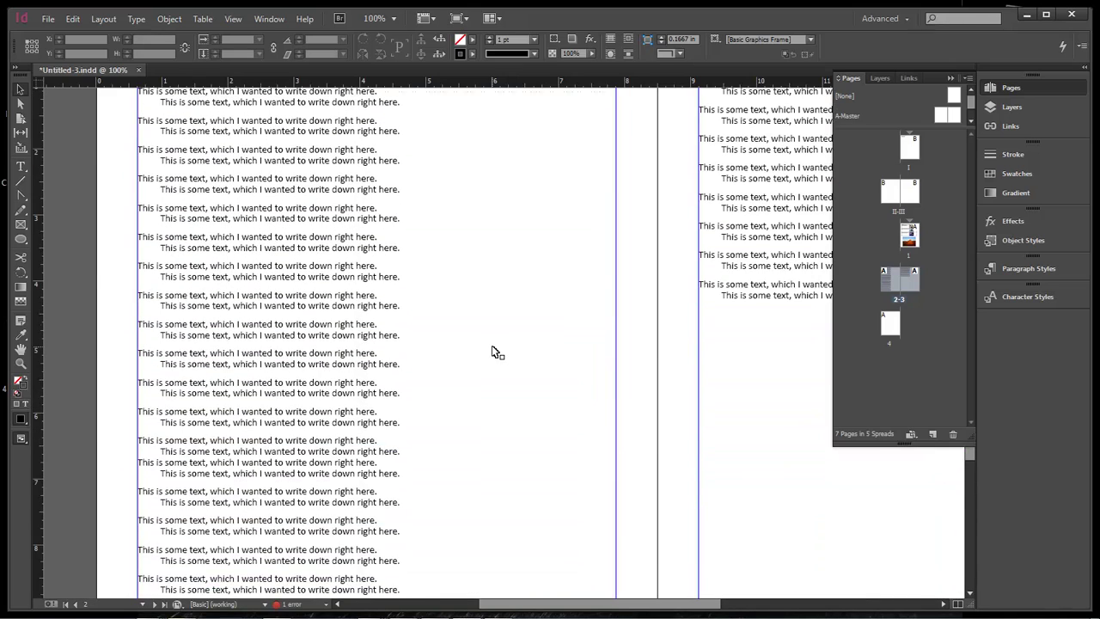